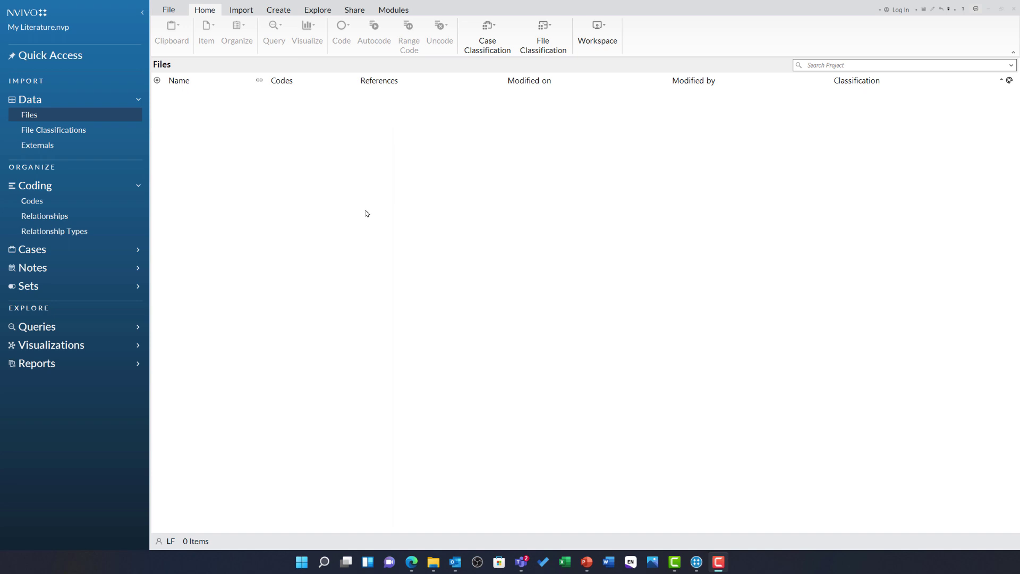
Add a subfolder named 'Literature' under Files.
right_click(63, 117)
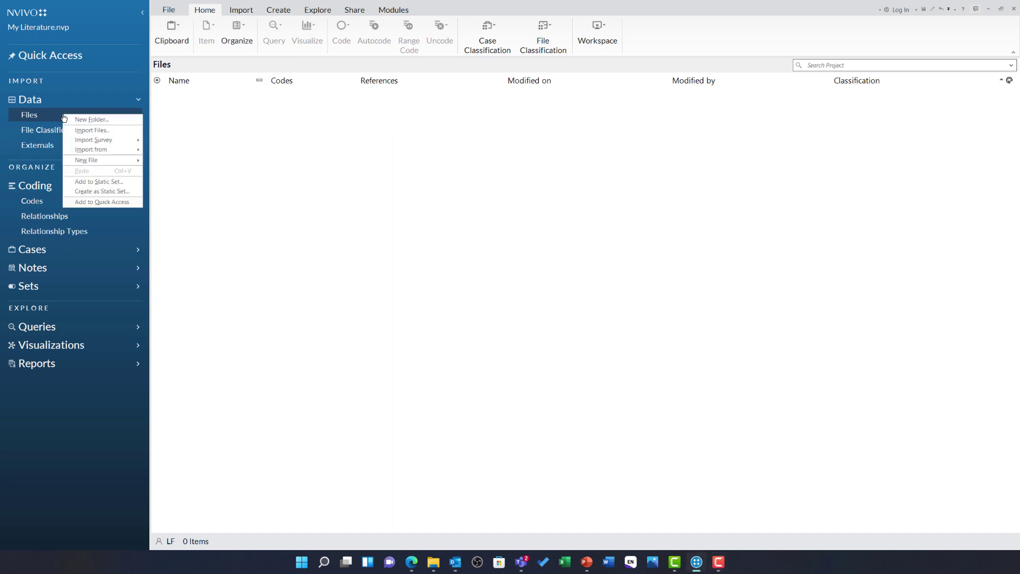
left_click(120, 120)
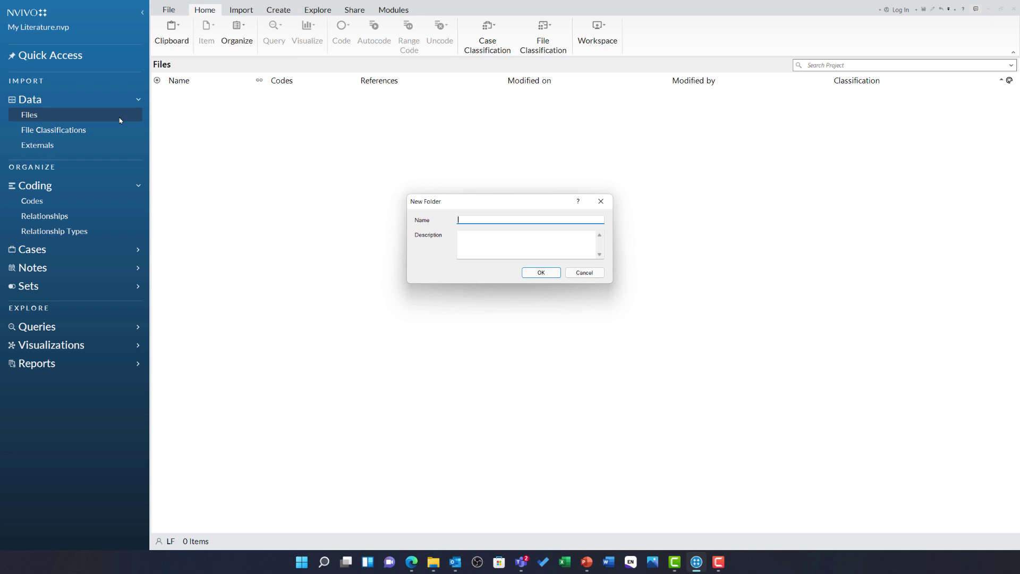
type("Literature")
left_click(539, 273)
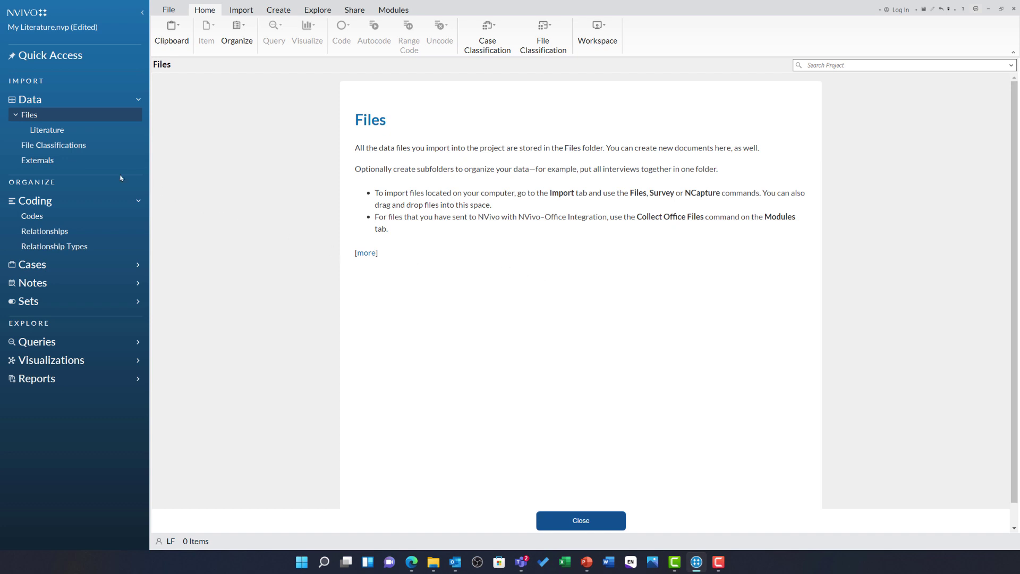
Add a matching 'Literature' subfolder under Externals.
left_click(76, 165)
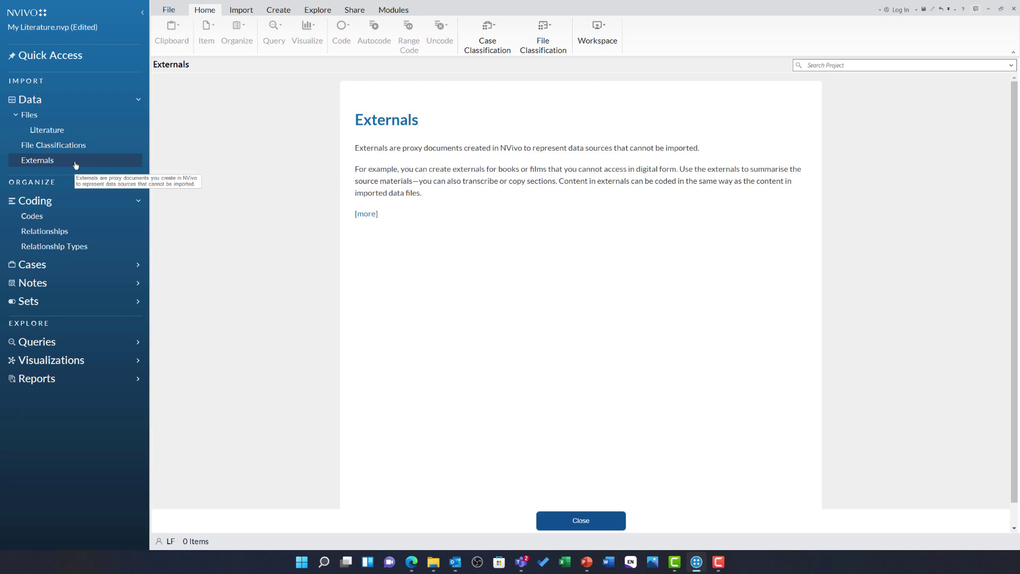
right_click(76, 165)
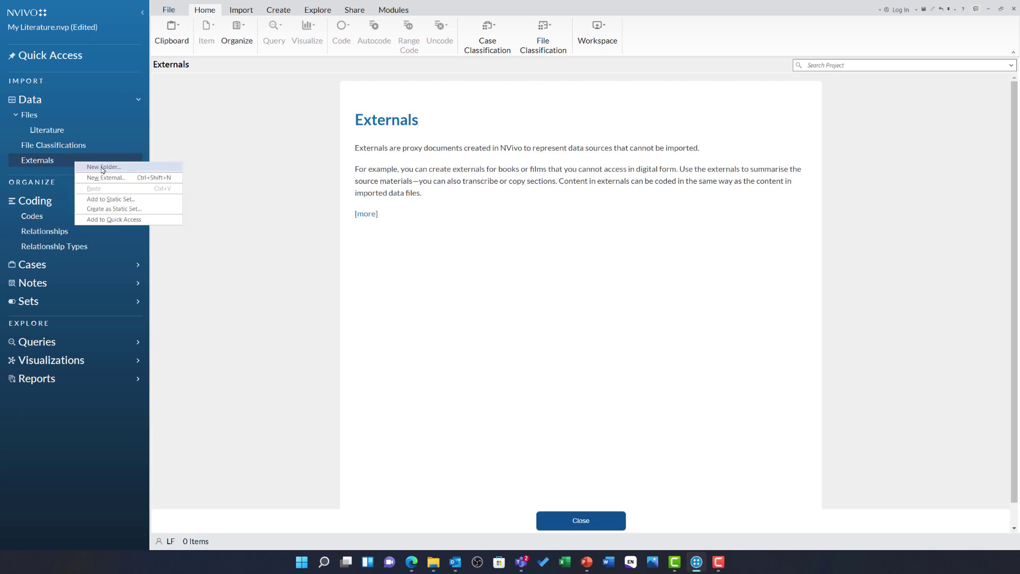
left_click(102, 169)
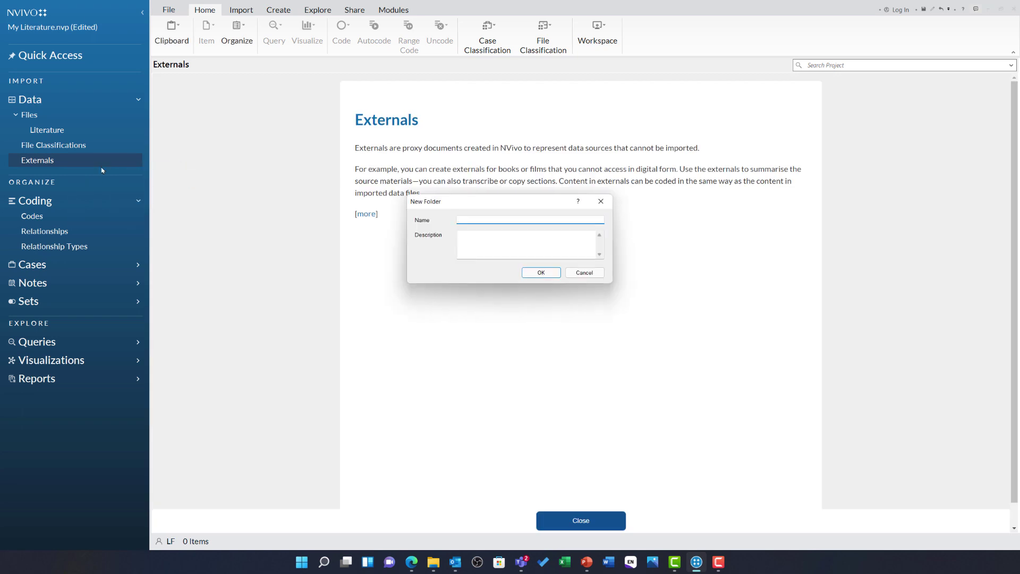
type("Literature")
left_click(537, 273)
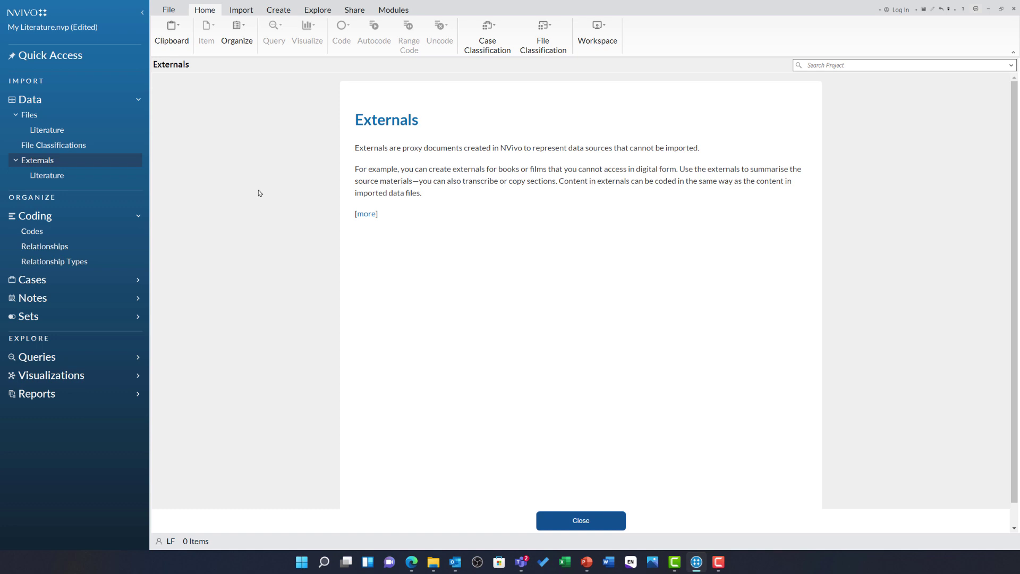
Start a Bibliography import from EndNote to bring up the file chooser.
left_click(244, 11)
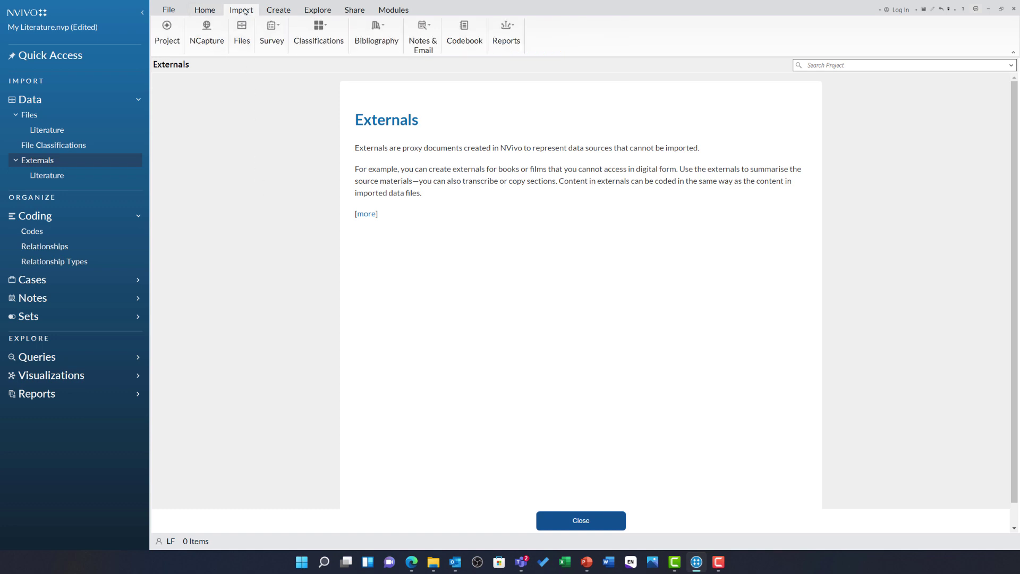
left_click(398, 46)
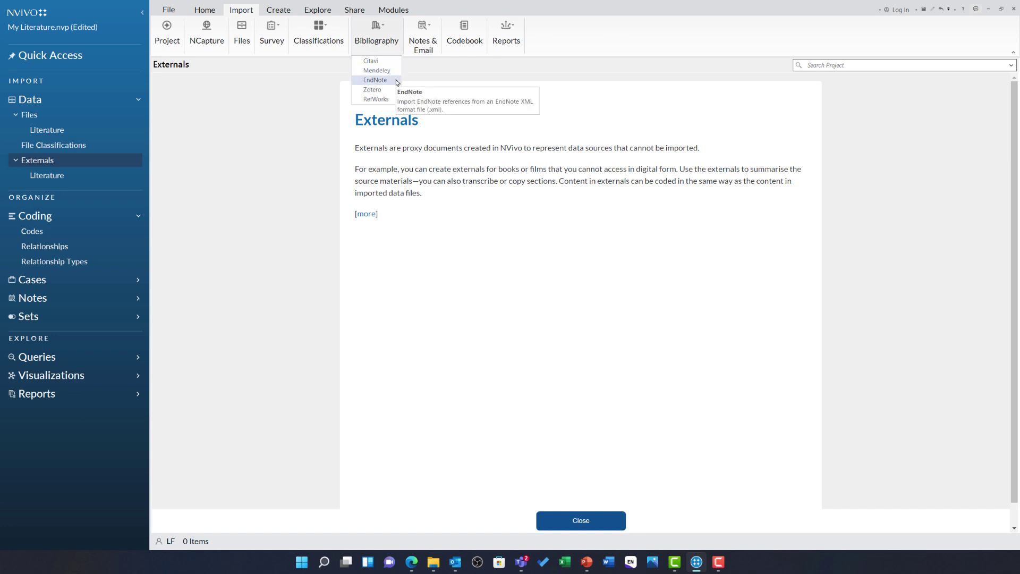
left_click(375, 80)
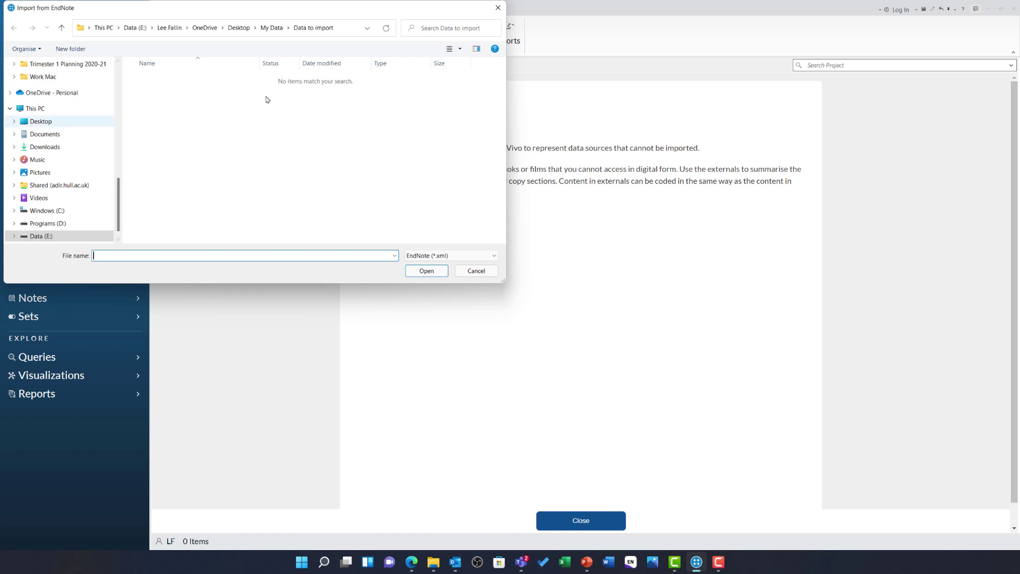
Load 'EndNote Geography Library Export.xml' from Desktop\My Data into the import dialog.
left_click(49, 125)
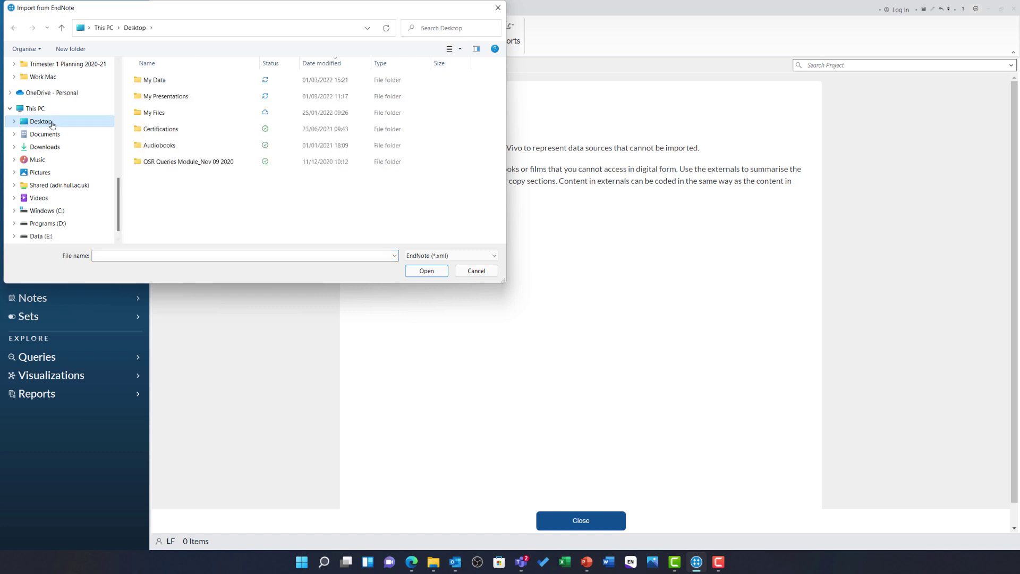
double_click(170, 85)
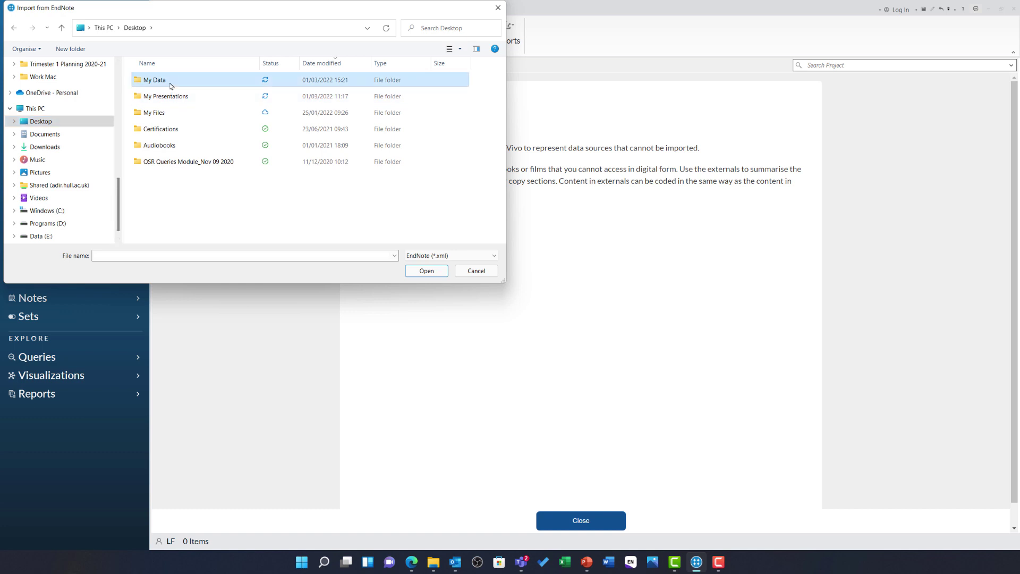
left_click(249, 132)
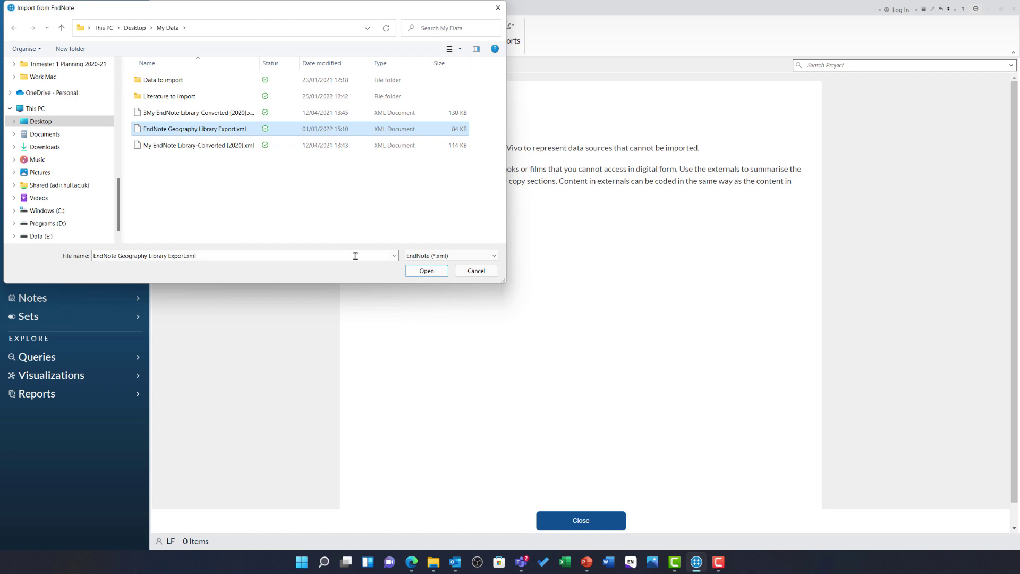
left_click(412, 272)
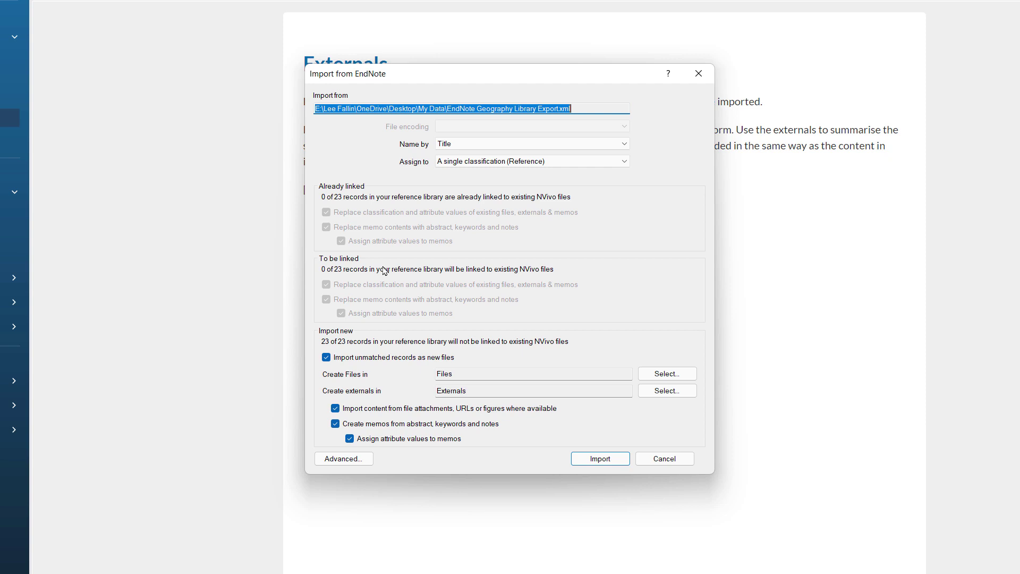
left_click(626, 144)
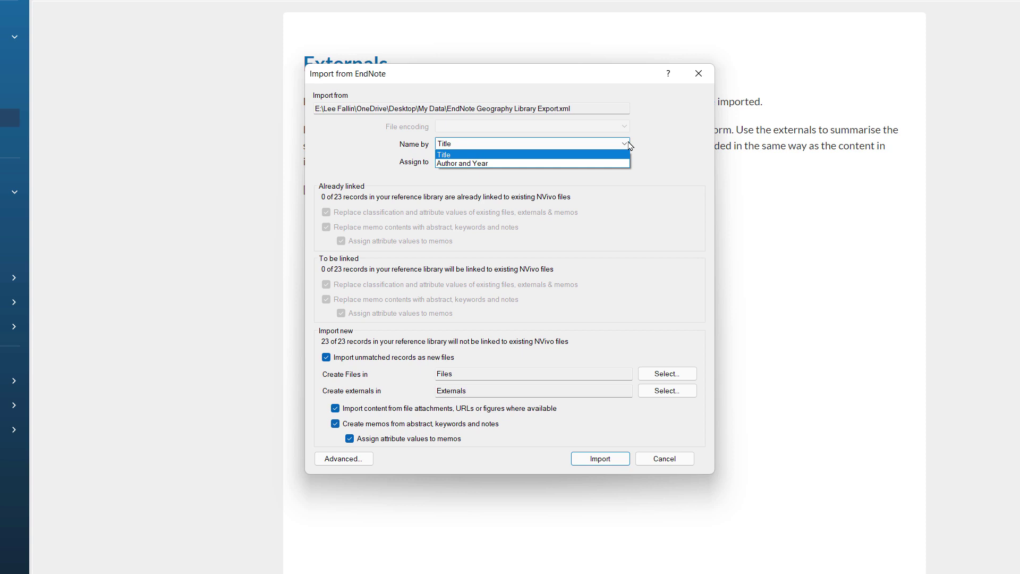
left_click(569, 159)
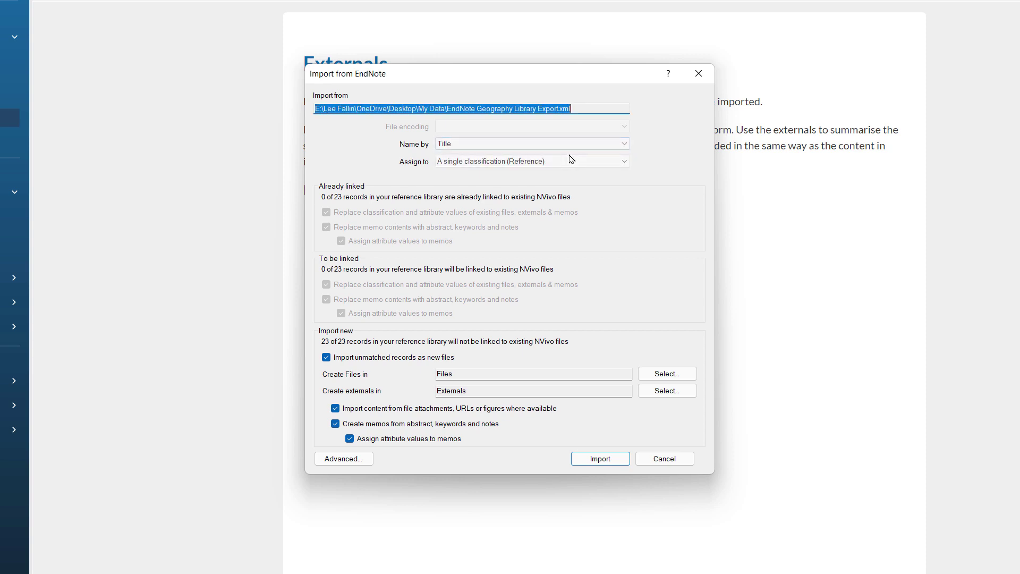
left_click(609, 162)
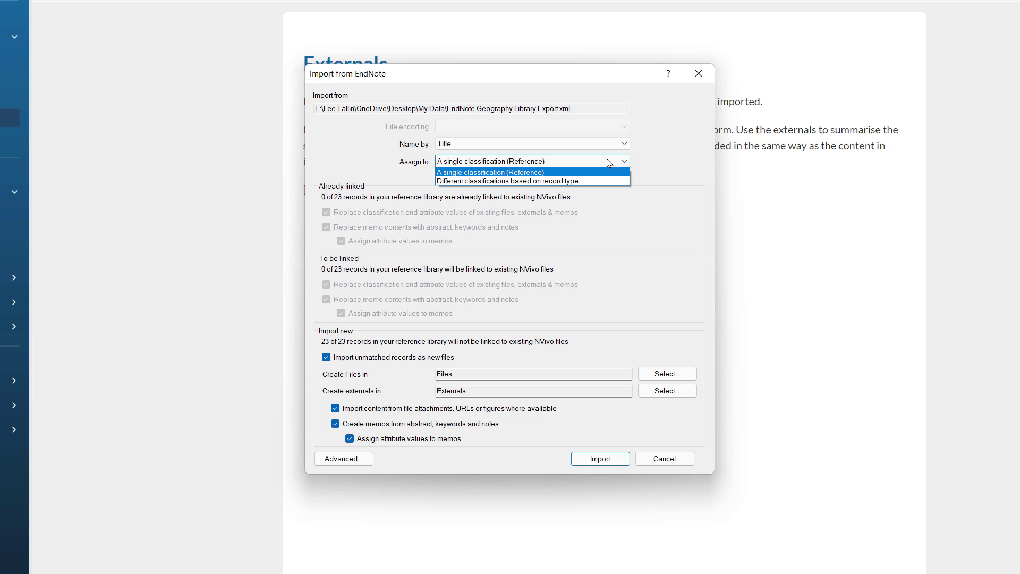
left_click(505, 172)
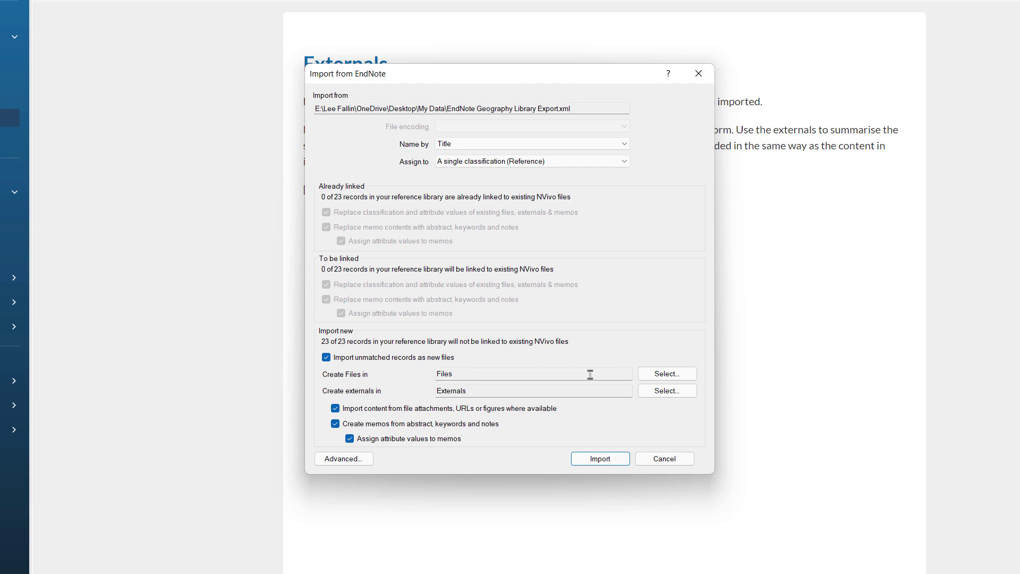
Import the 23 records with files to Files\Literature and externals to Externals\Literature.
left_click(692, 379)
left_click(441, 180)
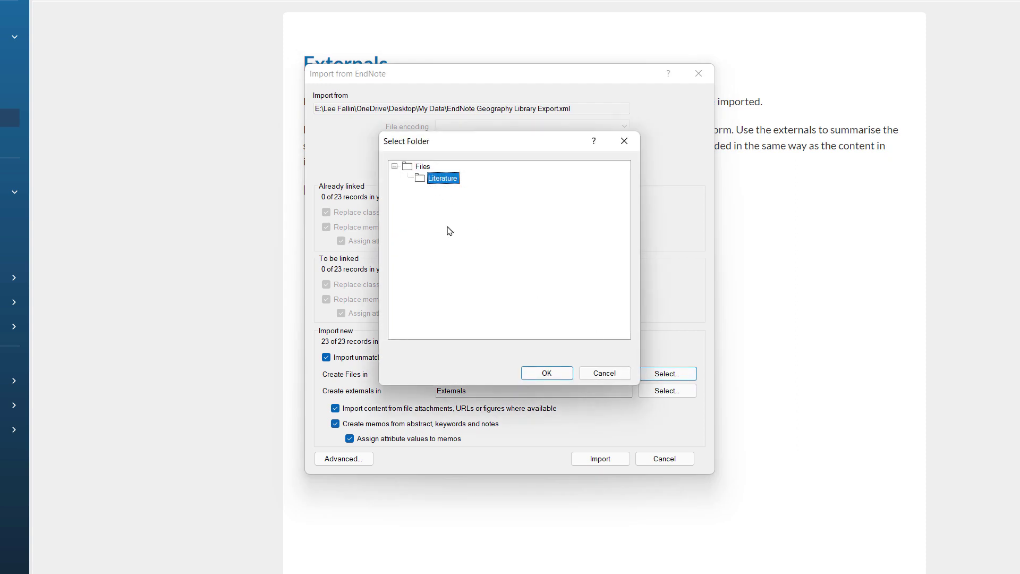
left_click(543, 374)
left_click(667, 392)
left_click(452, 180)
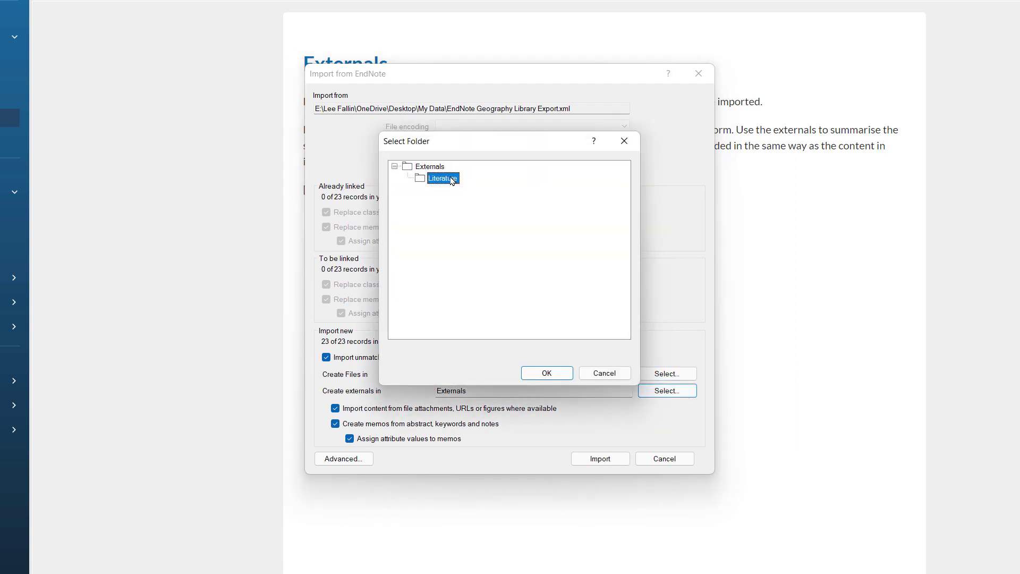
left_click(548, 372)
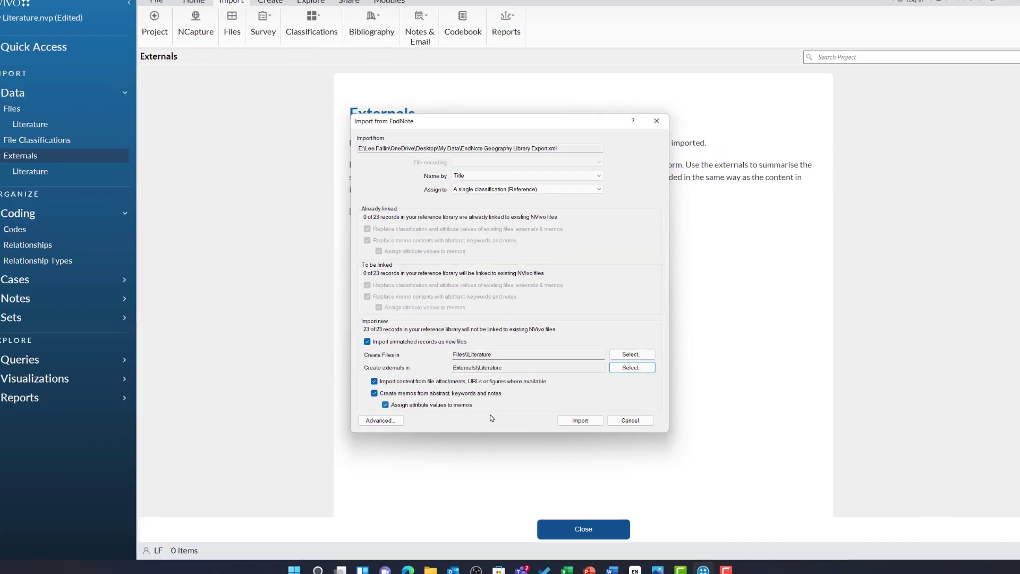
left_click(586, 423)
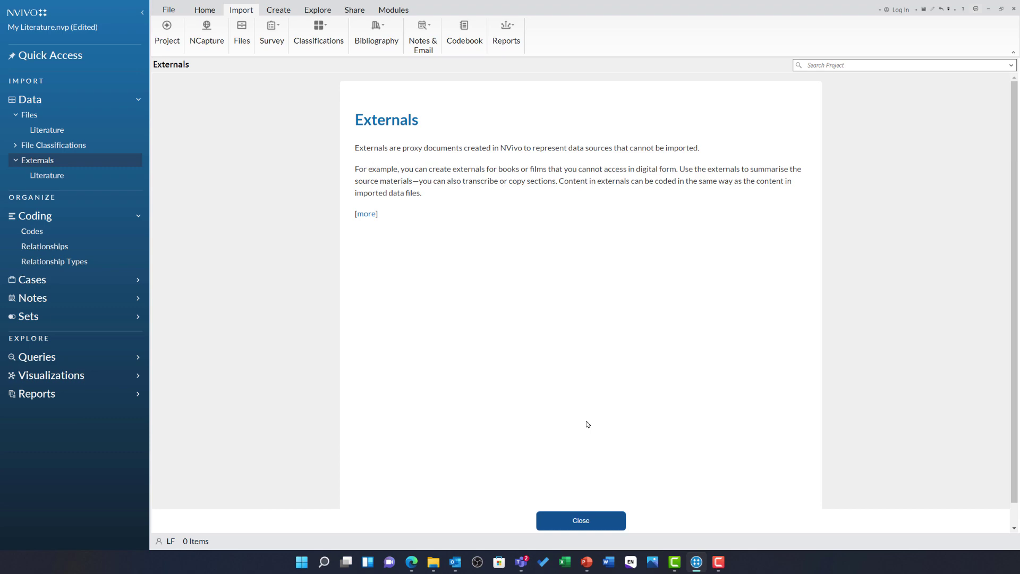
Check Files\Literature, then view the 7 imported externals in Externals\Literature.
left_click(48, 130)
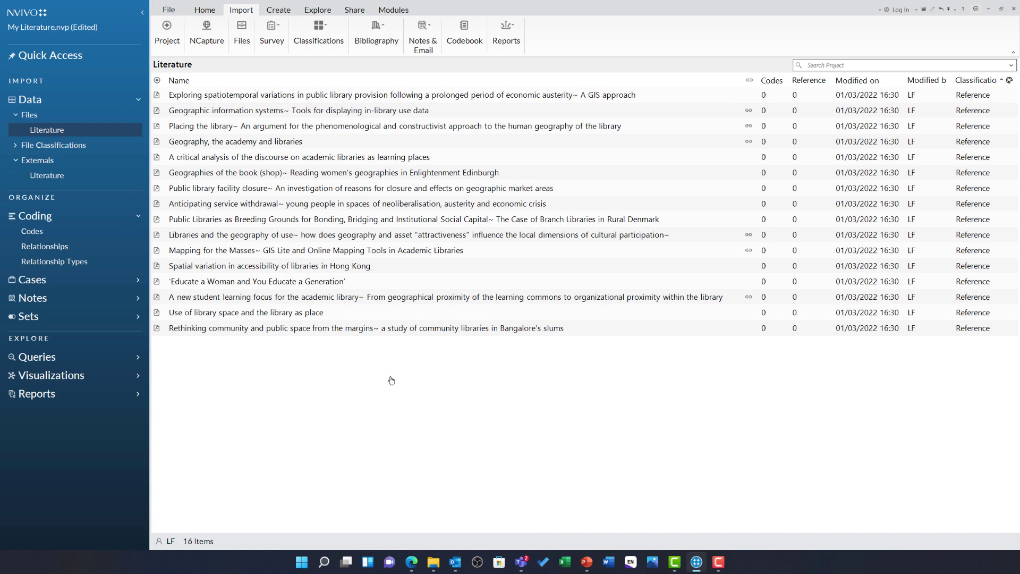
left_click(88, 172)
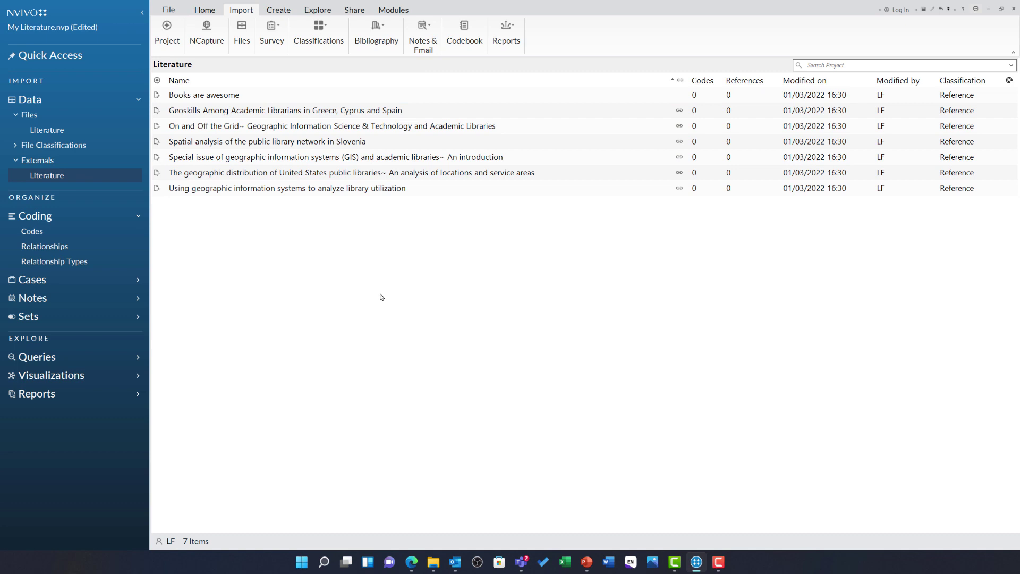
Open and close the 'Books are awesome' external, then return to the 16 Literature files.
left_click(287, 95)
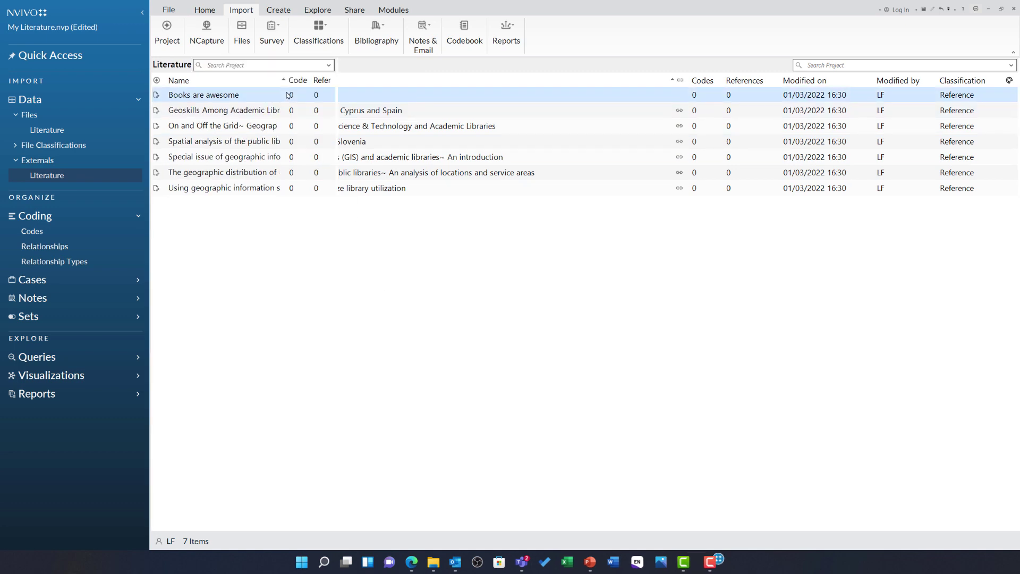
double_click(287, 95)
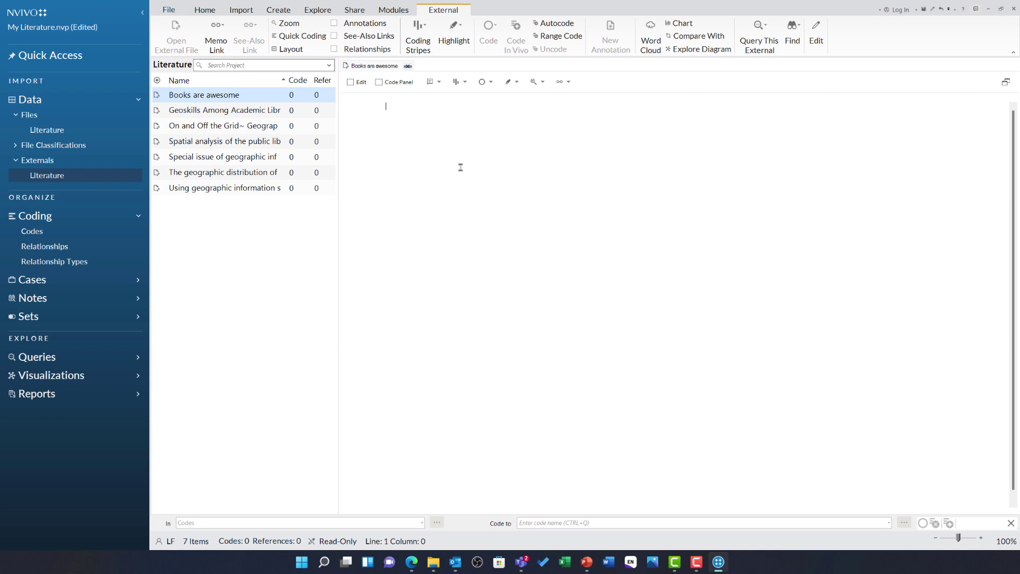
left_click(409, 66)
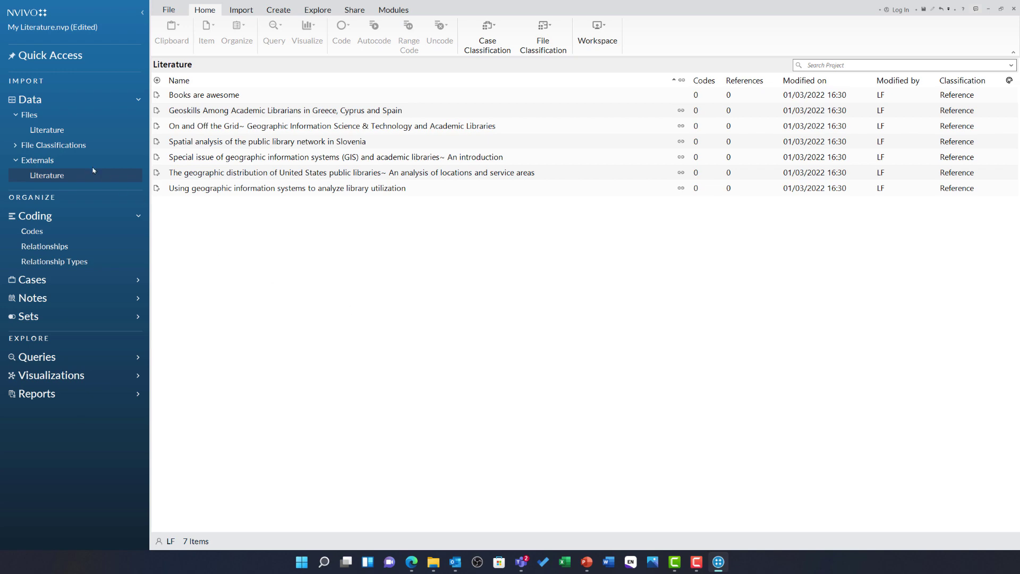
left_click(58, 131)
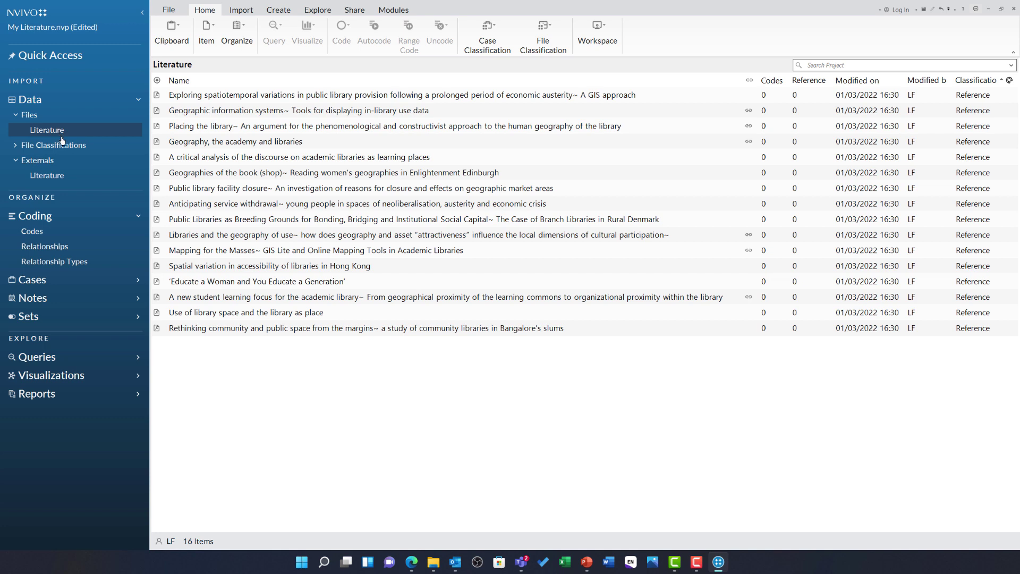
right_click(338, 113)
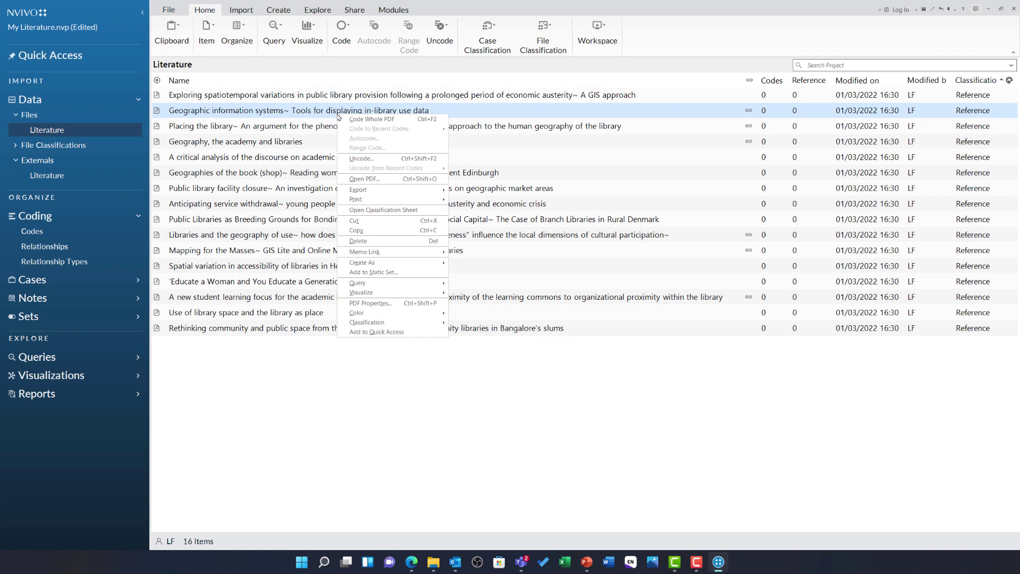
left_click(425, 303)
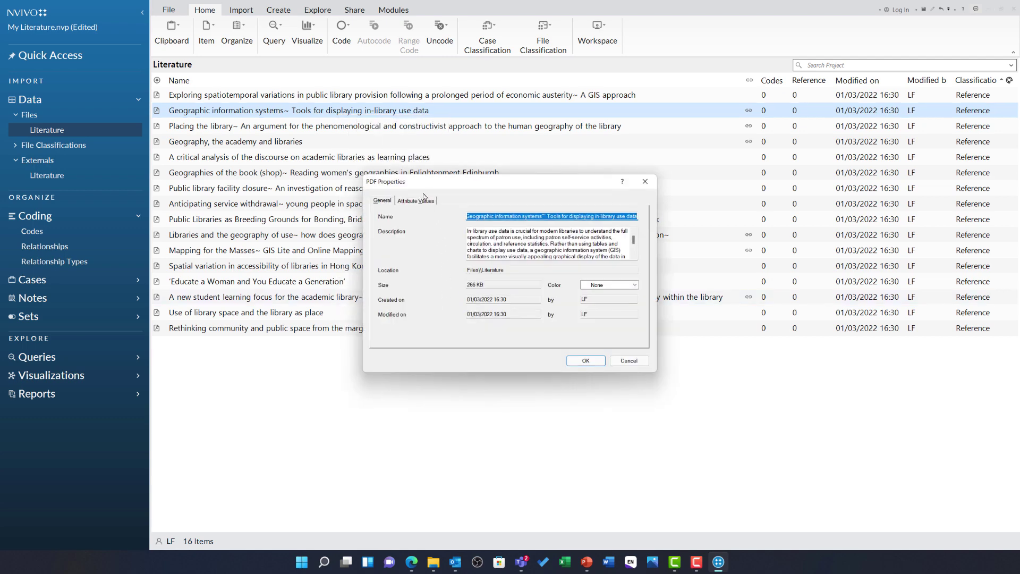
left_click(430, 202)
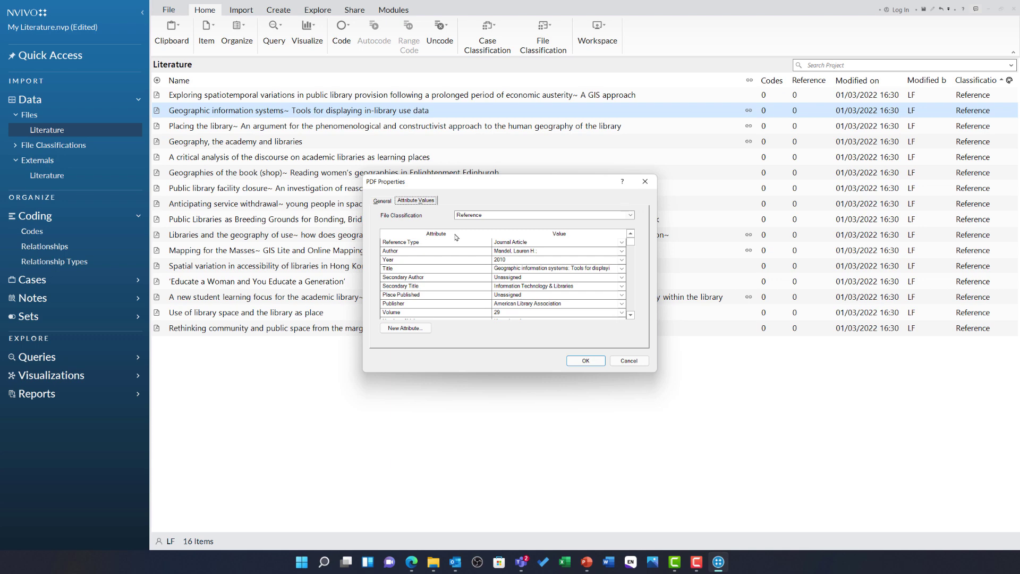
left_click(576, 363)
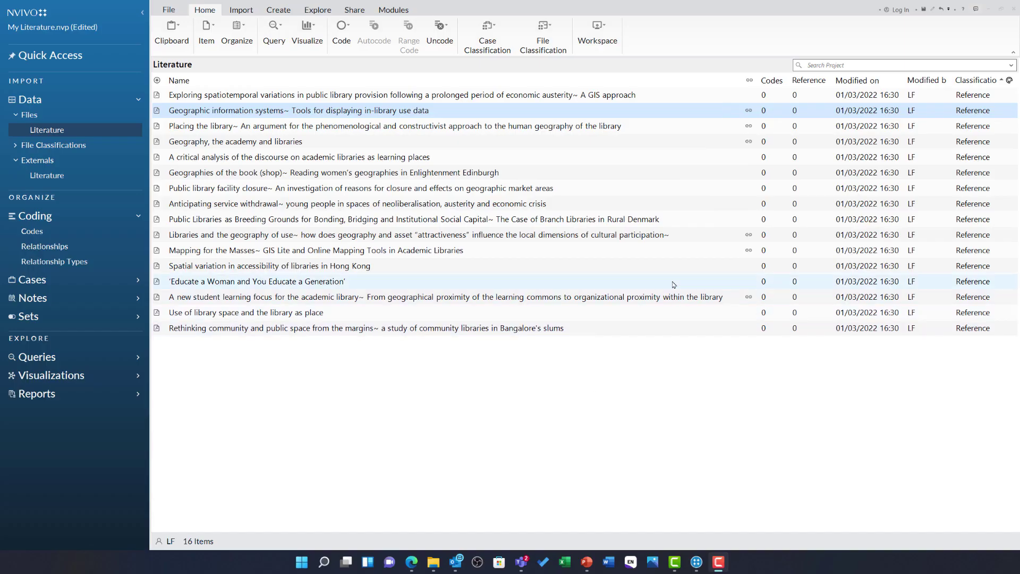
Open the memo linked to 'Mapping for the Masses' to view its abstract and keywords.
right_click(727, 255)
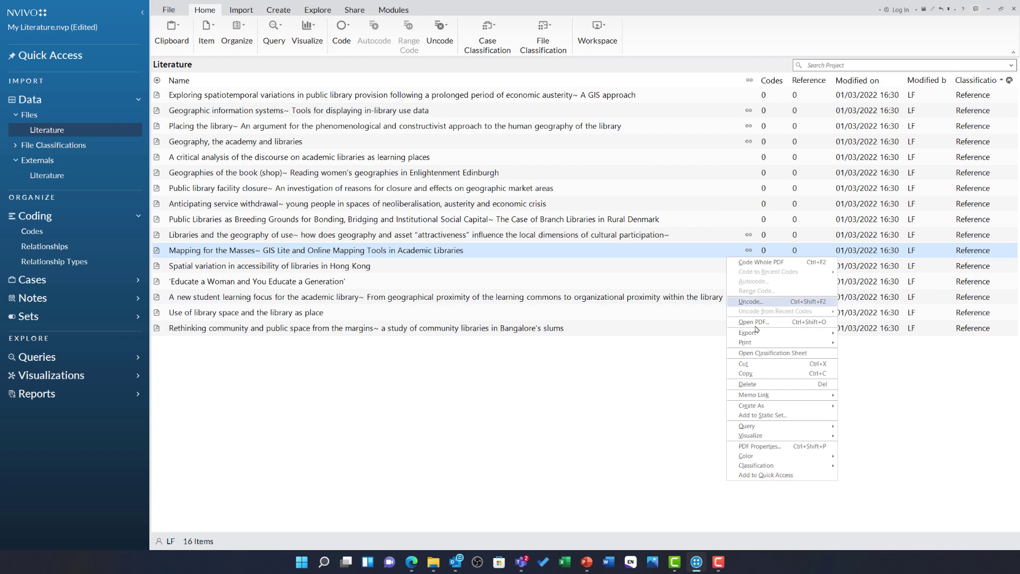
mouse_move(755, 396)
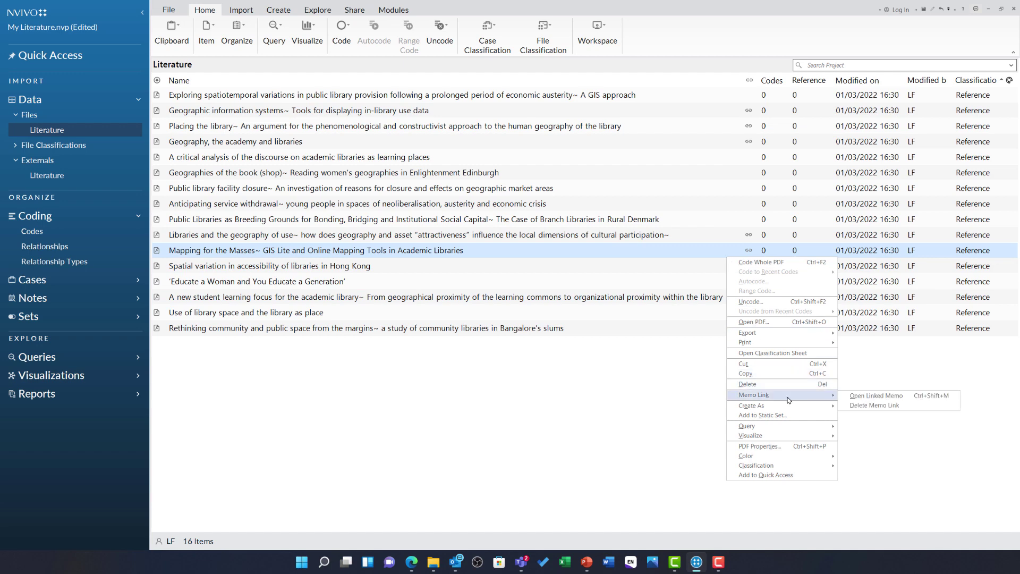
left_click(910, 399)
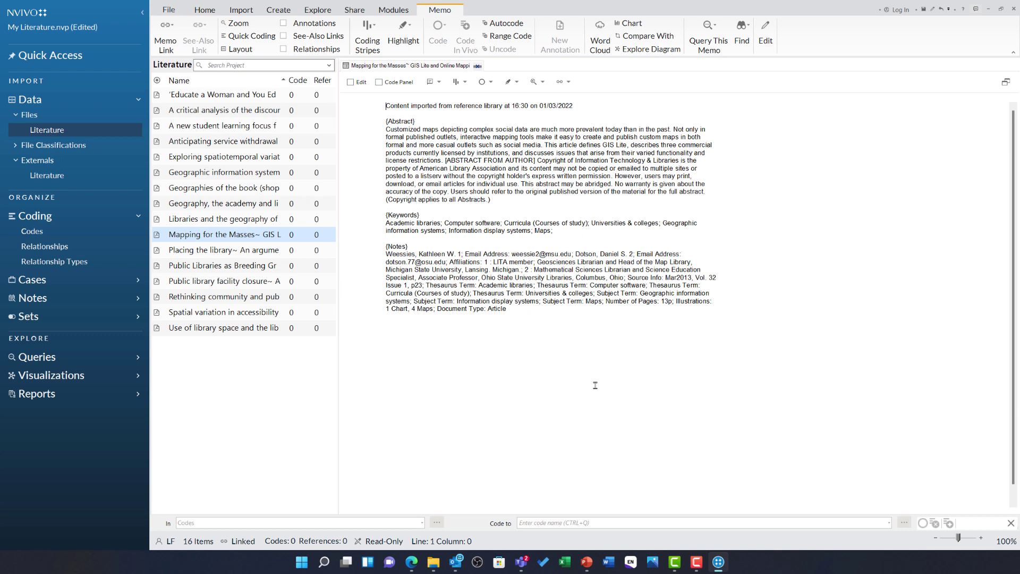
Review the 12 memos under Notes, then close the open memo and return to Files\Literature.
left_click(133, 301)
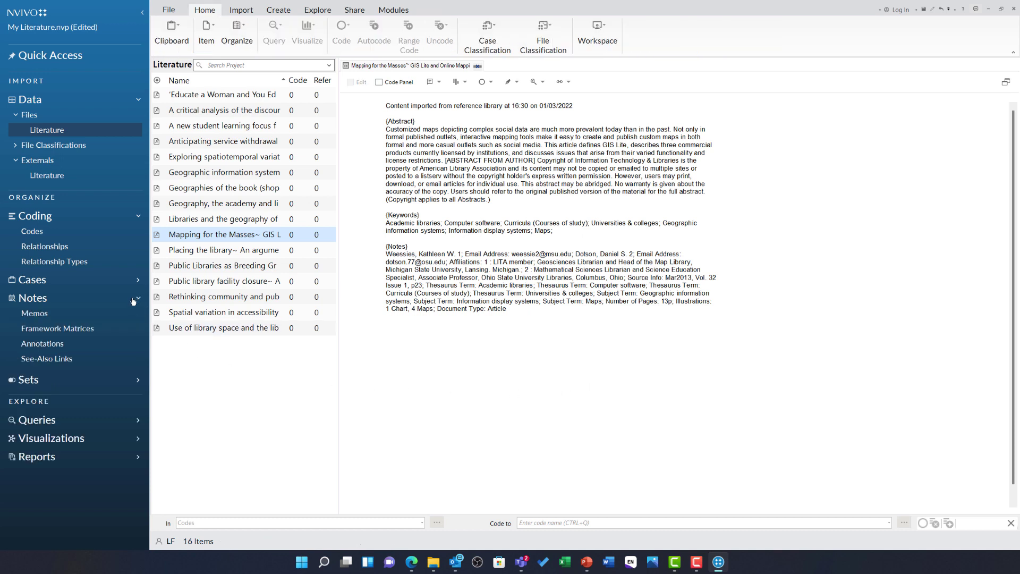
left_click(64, 316)
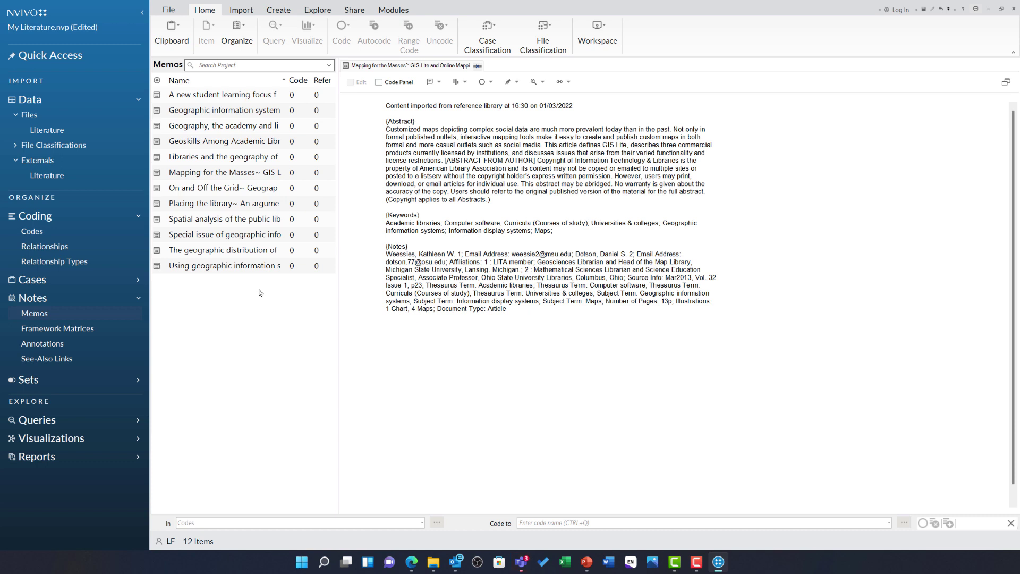
left_click(46, 130)
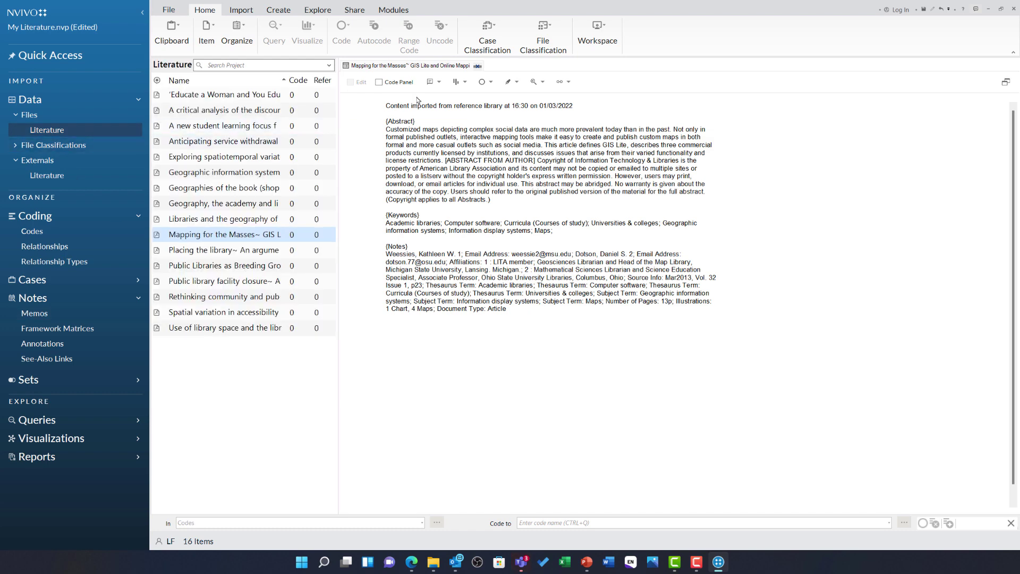
left_click(478, 66)
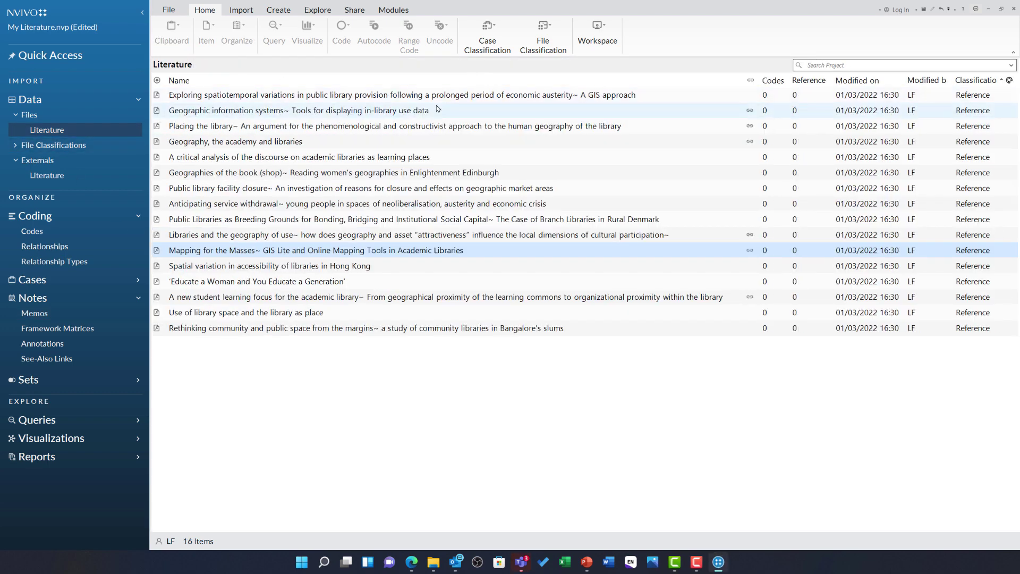
left_click(438, 110)
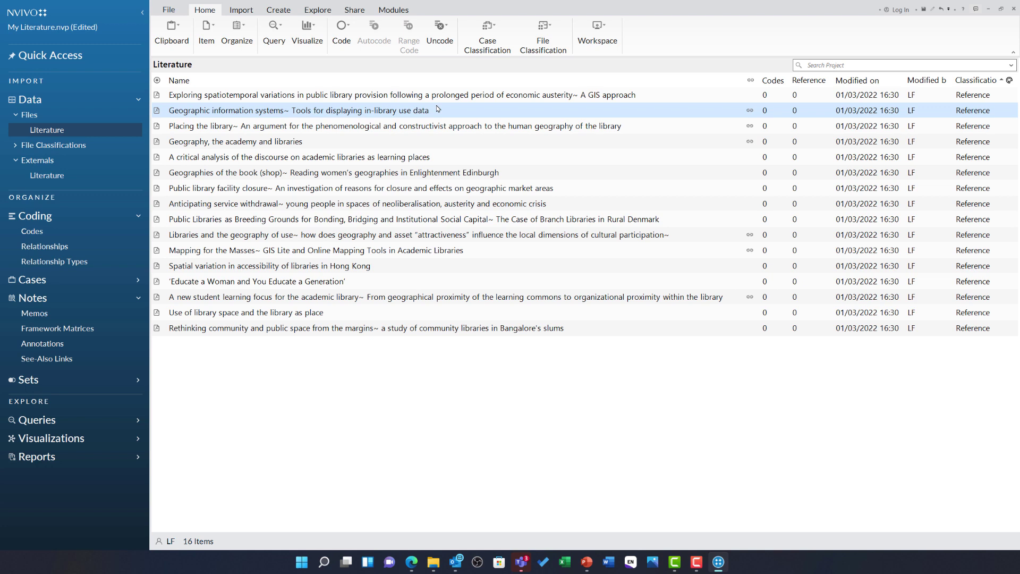